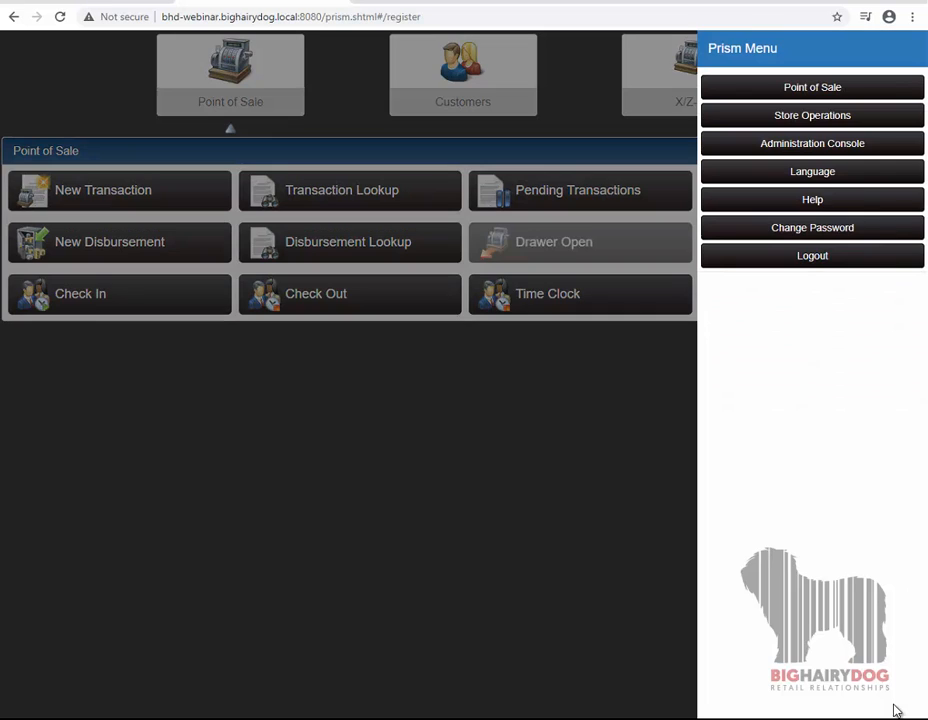
Look up active purchase orders in Store Operations with a From Date of Nov 6, 2020.
click(838, 121)
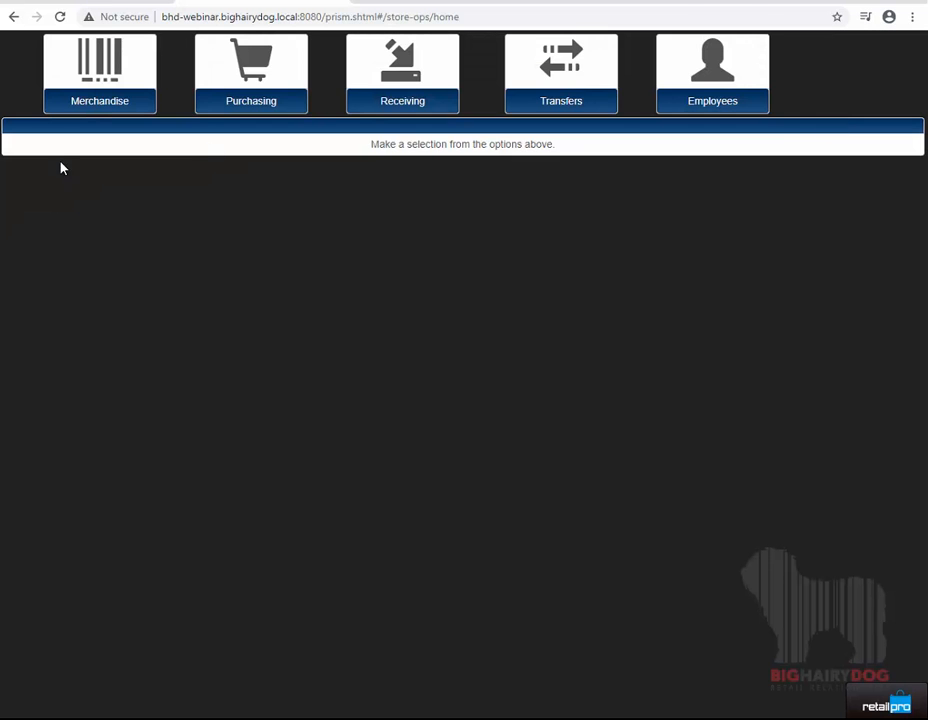
click(210, 99)
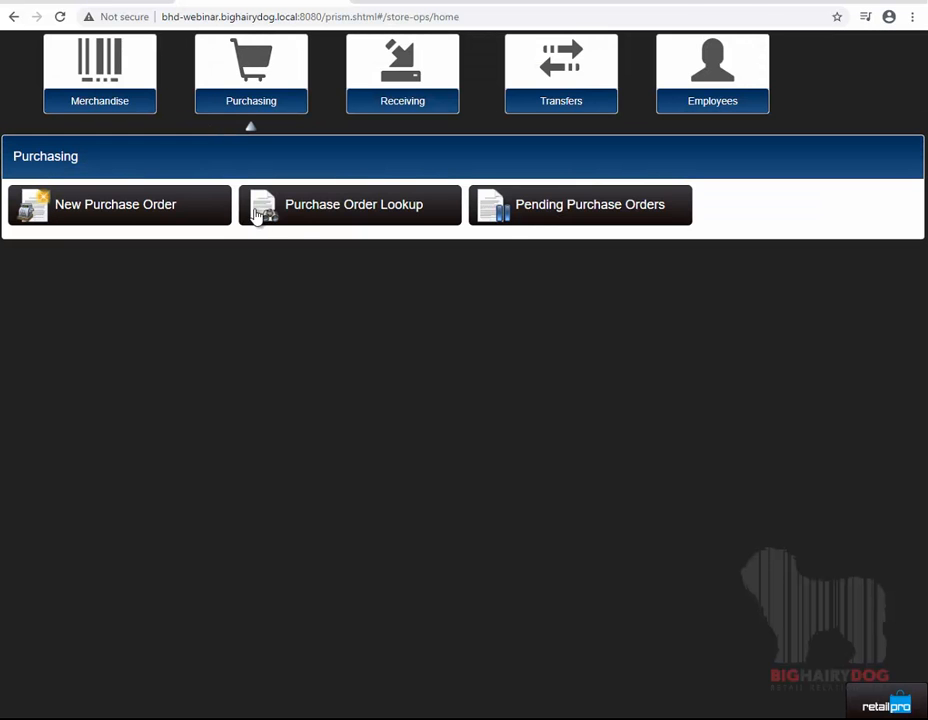
click(300, 215)
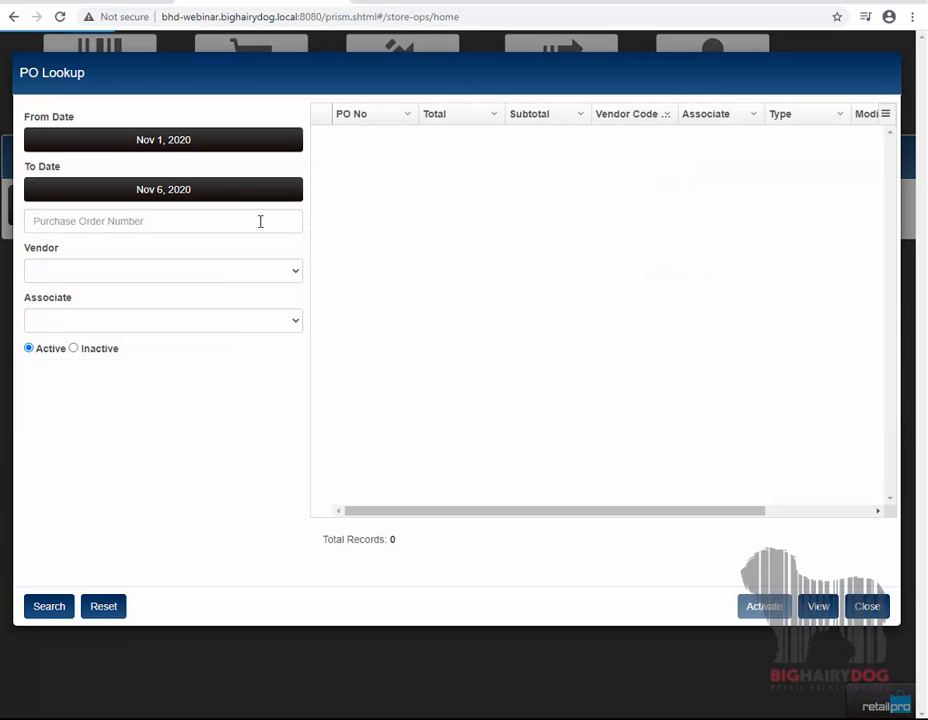
click(176, 142)
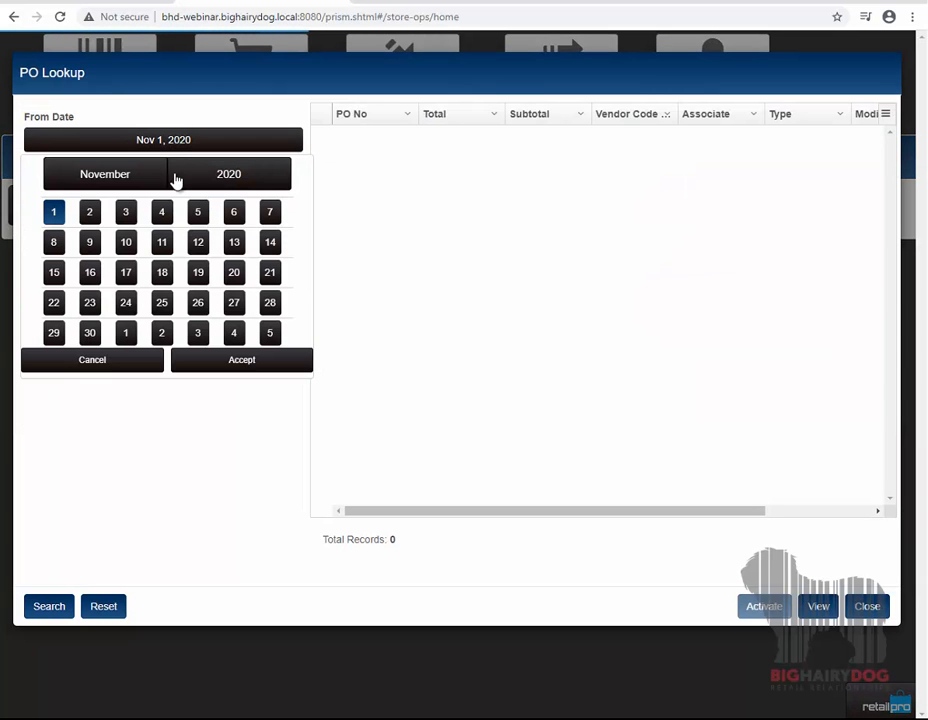
click(234, 212)
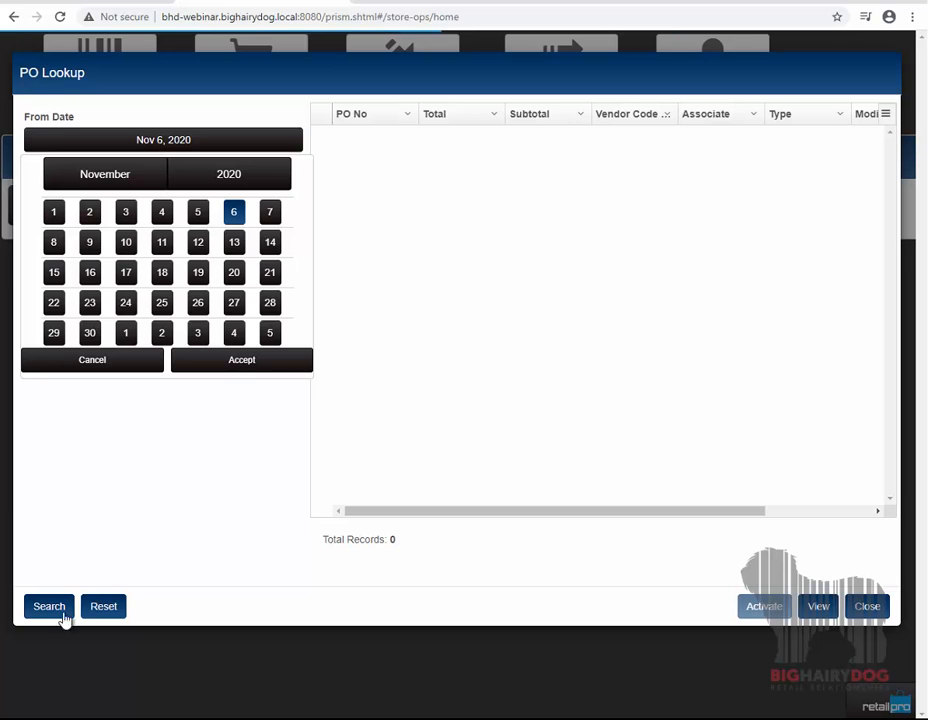
click(228, 364)
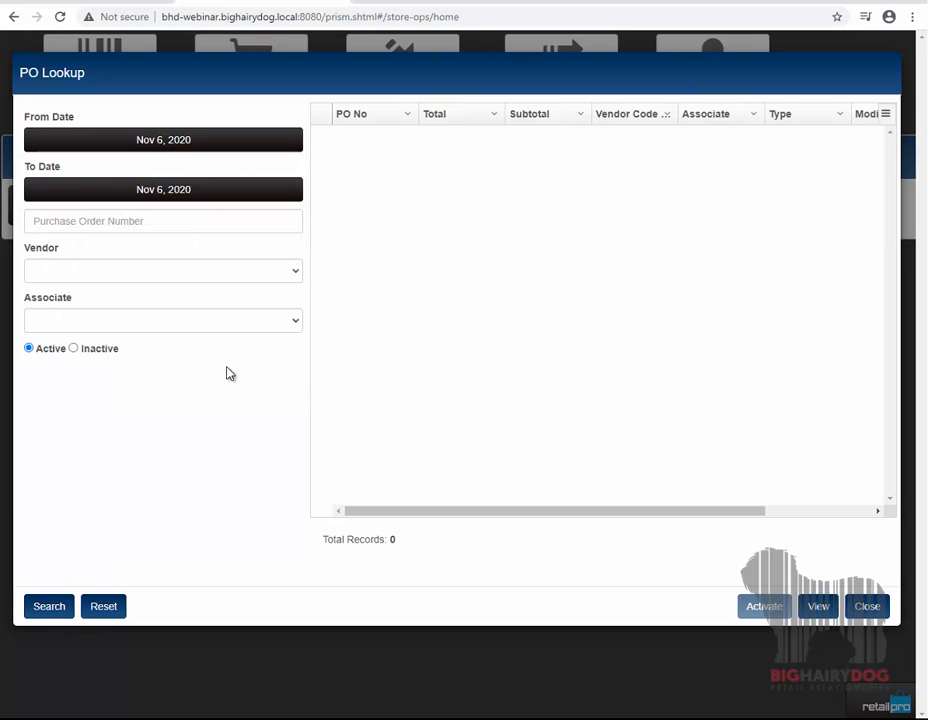
click(50, 610)
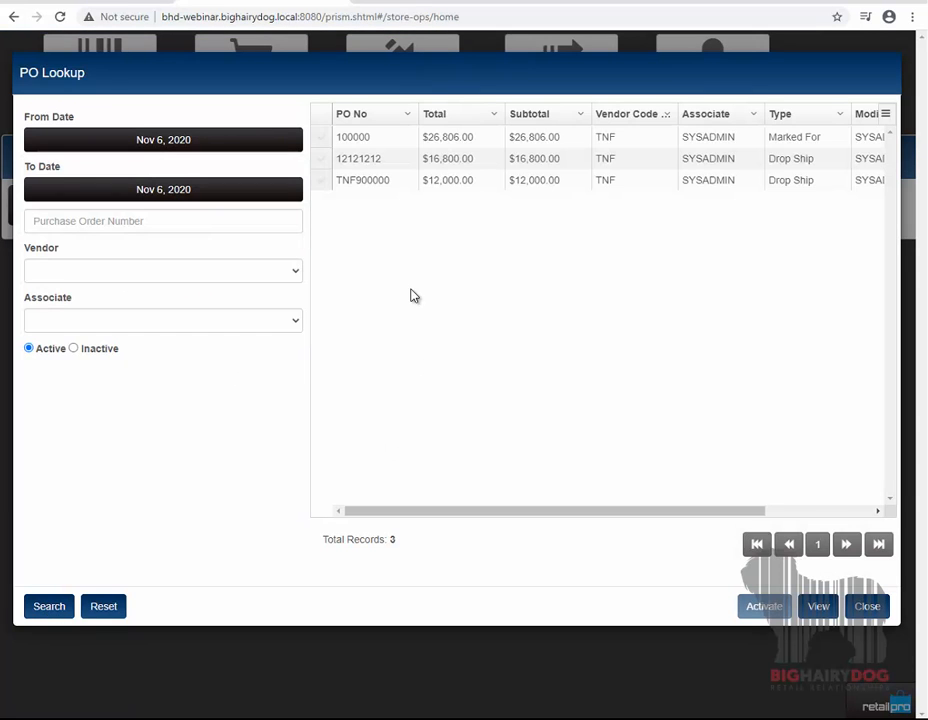
Open the $12,000.00 TNF Drop Ship purchase order and review the store allocations of its medium blue jacket.
click(327, 186)
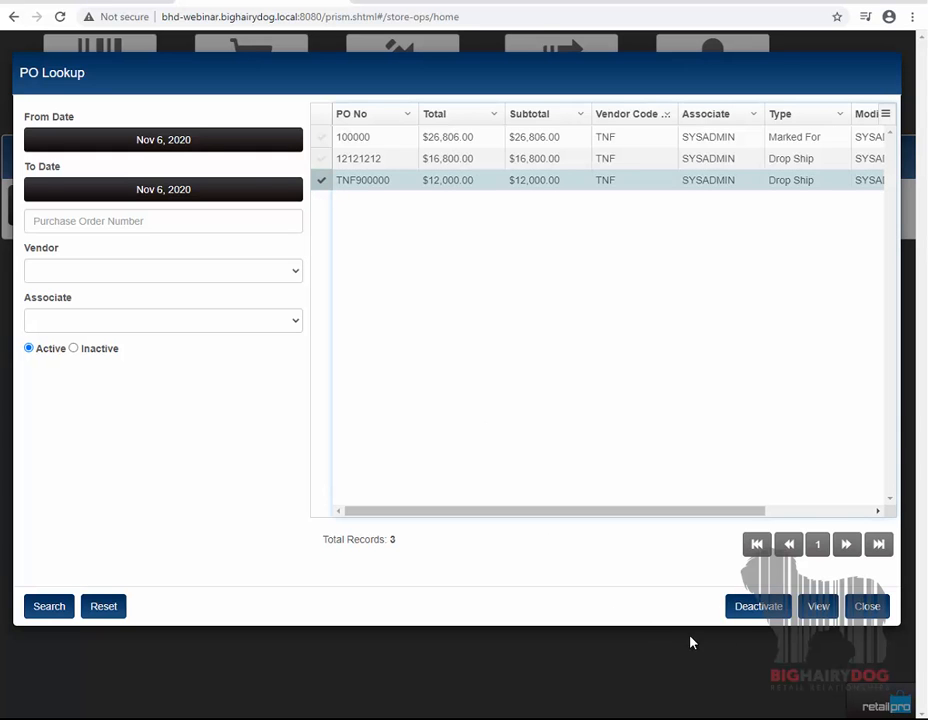
click(818, 605)
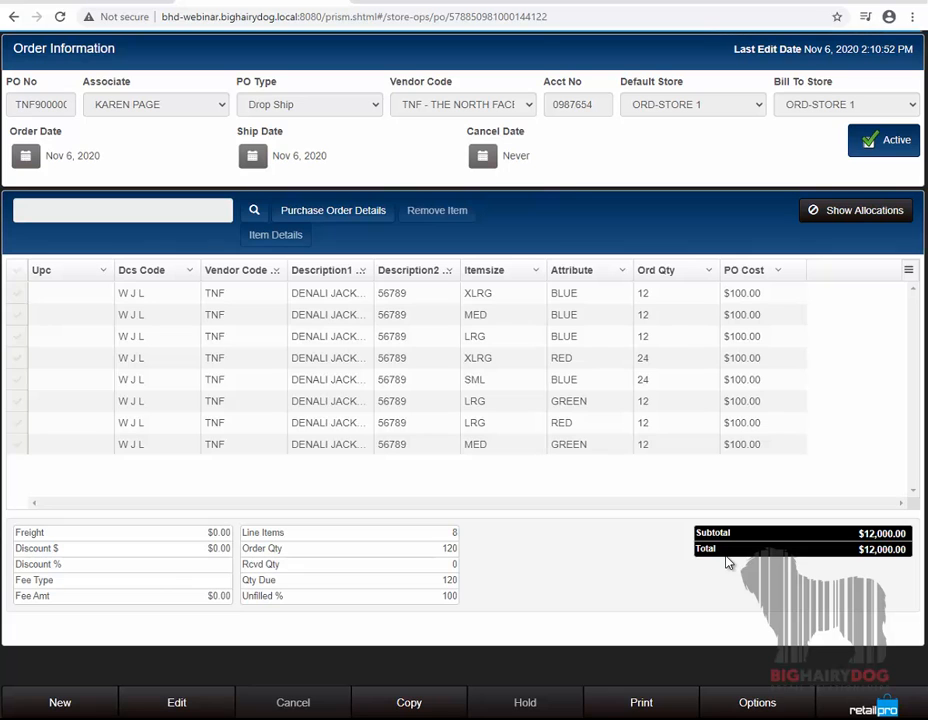
click(376, 314)
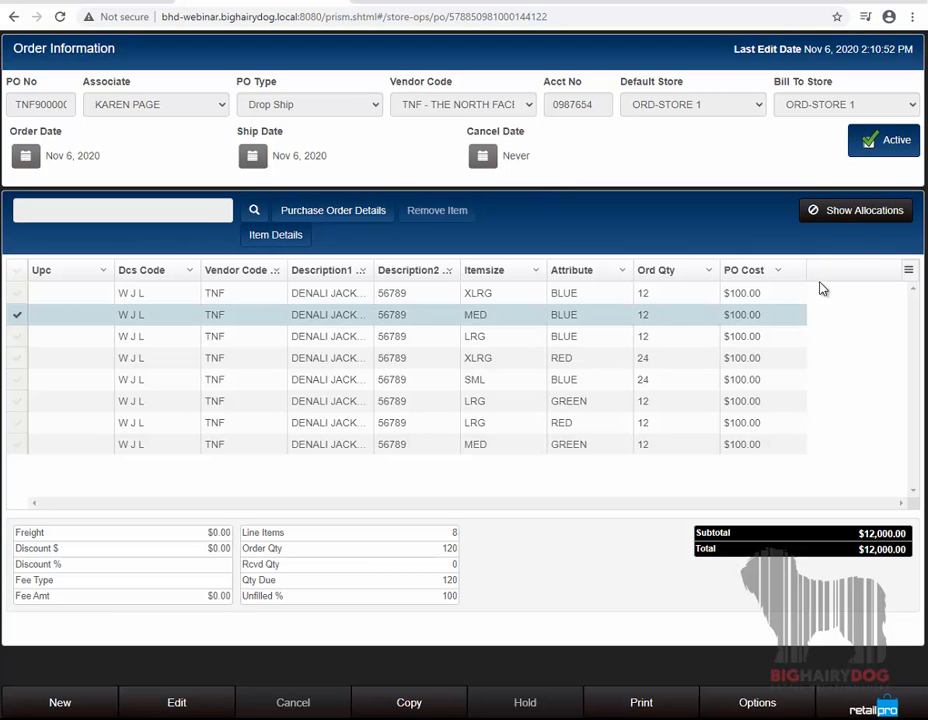
click(851, 212)
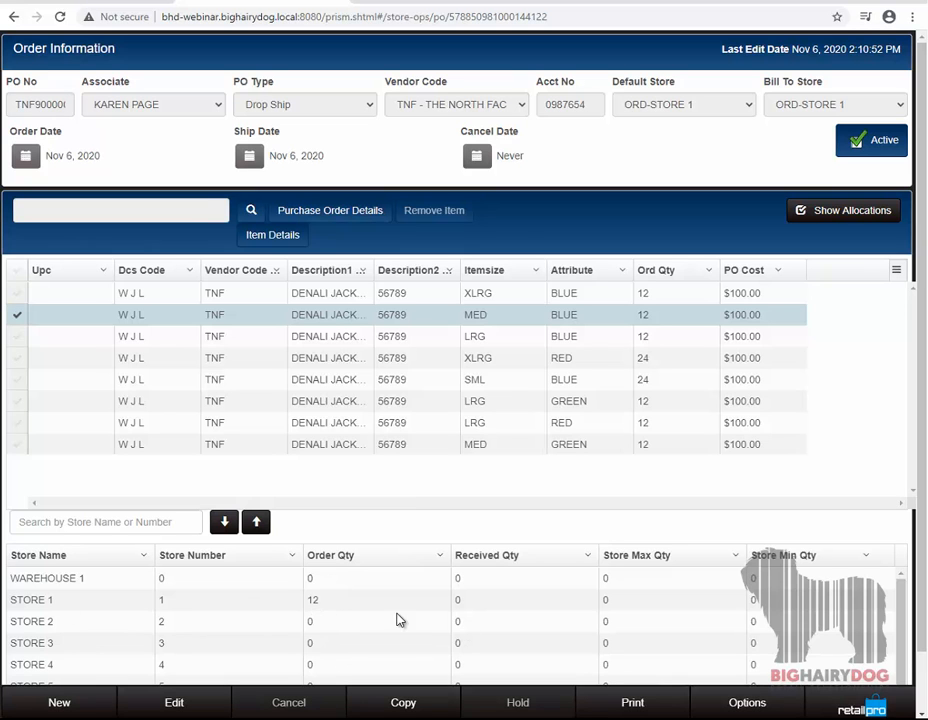
click(841, 215)
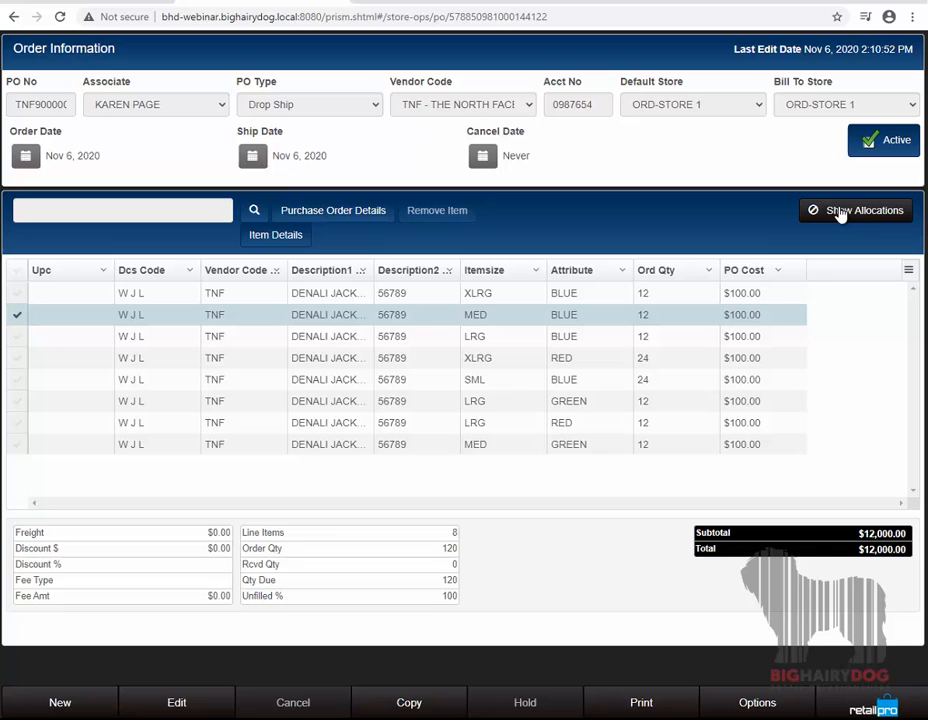
Put the purchase order into edit mode and review the store quantities of the 25/25/50 allocation pattern.
click(177, 703)
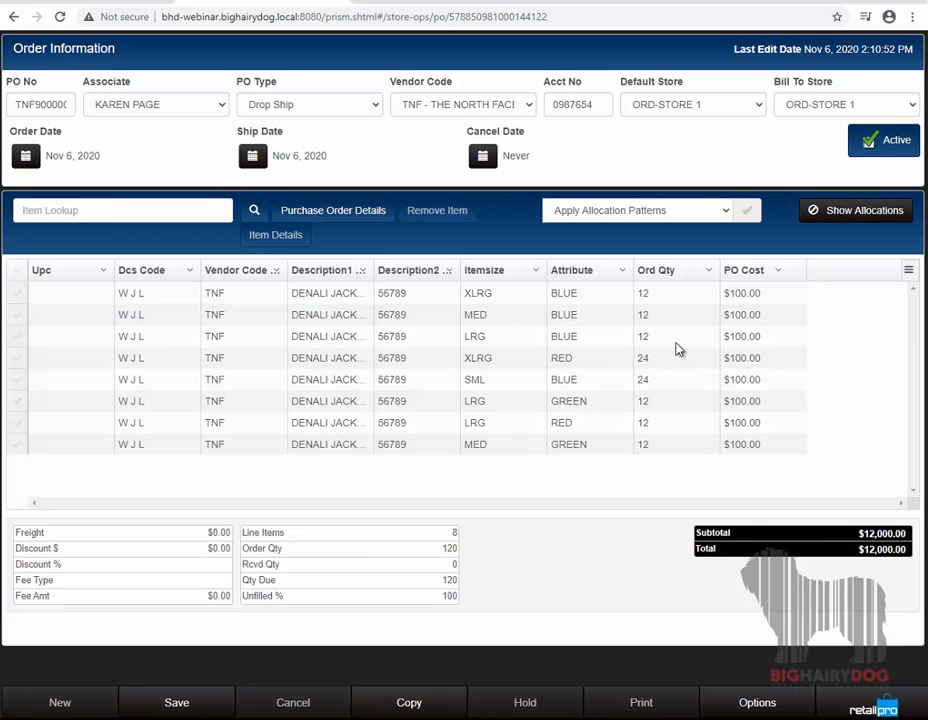
click(727, 213)
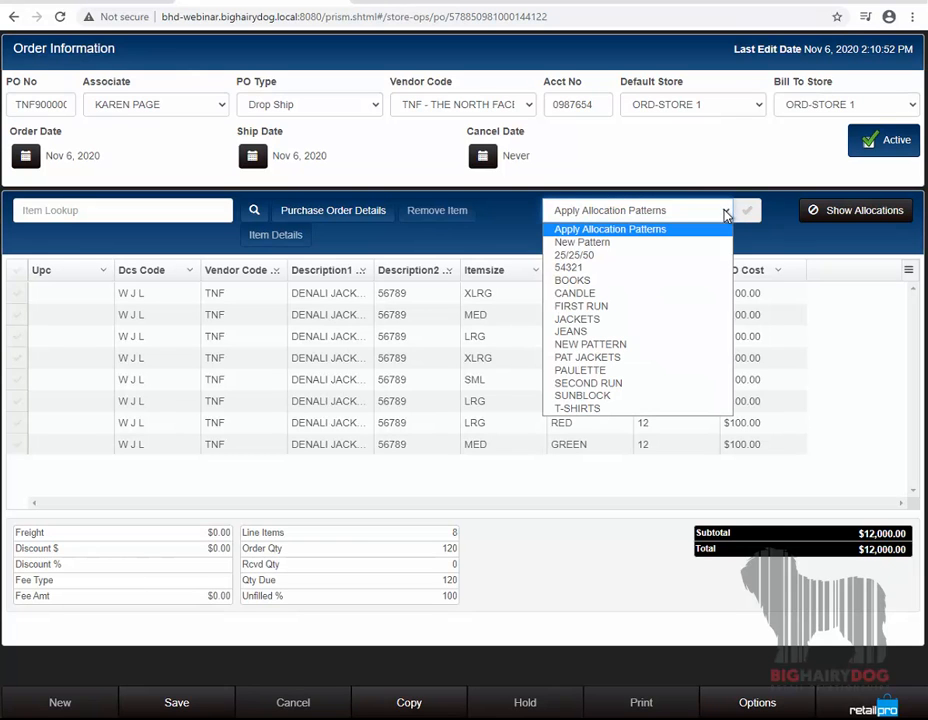
click(624, 258)
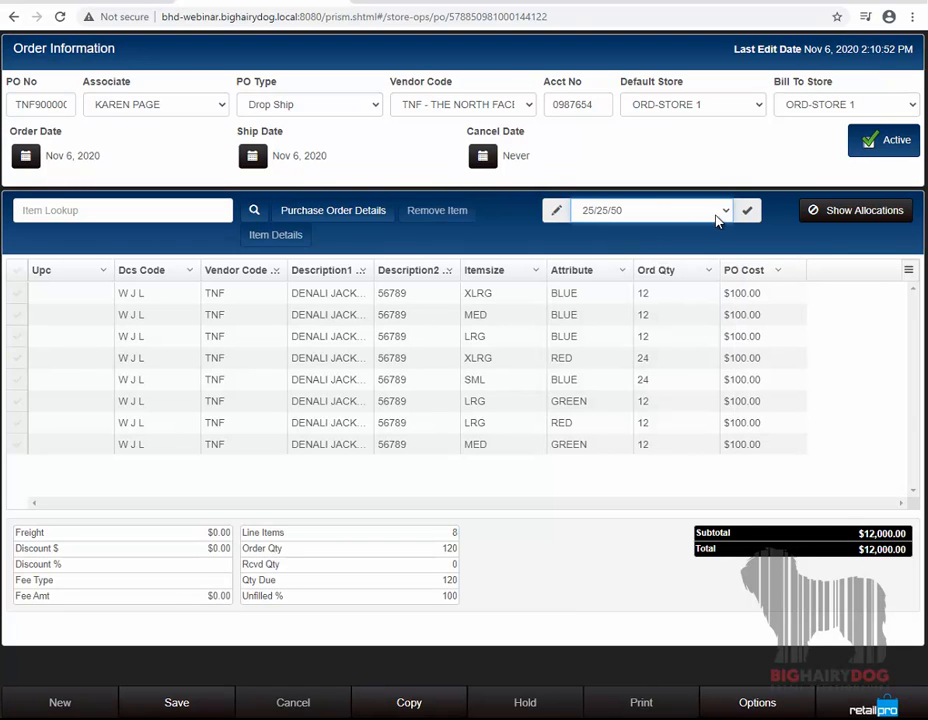
click(556, 210)
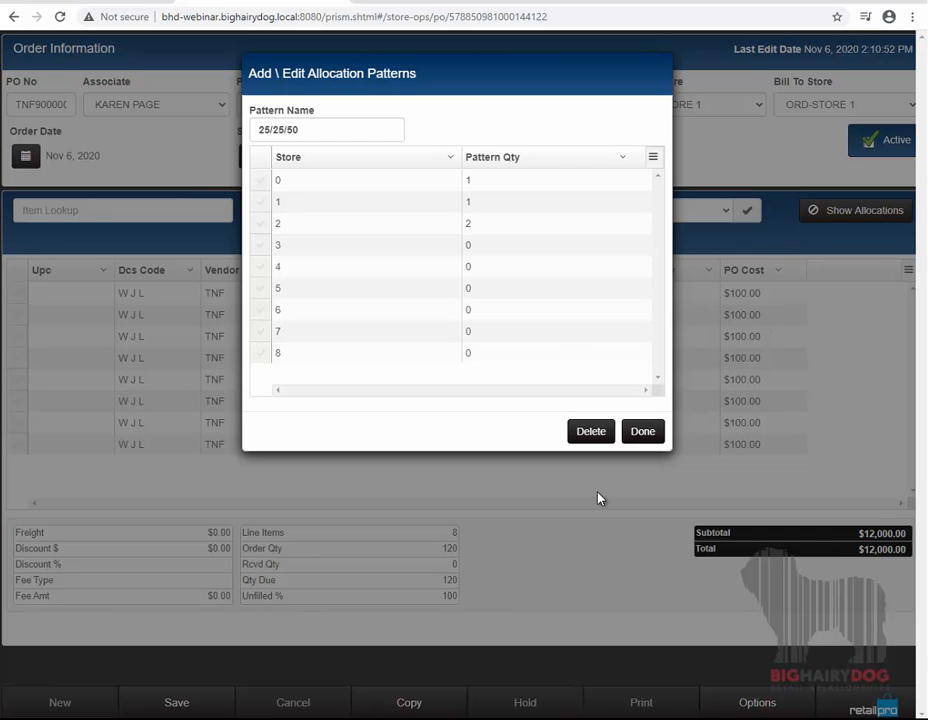
click(650, 436)
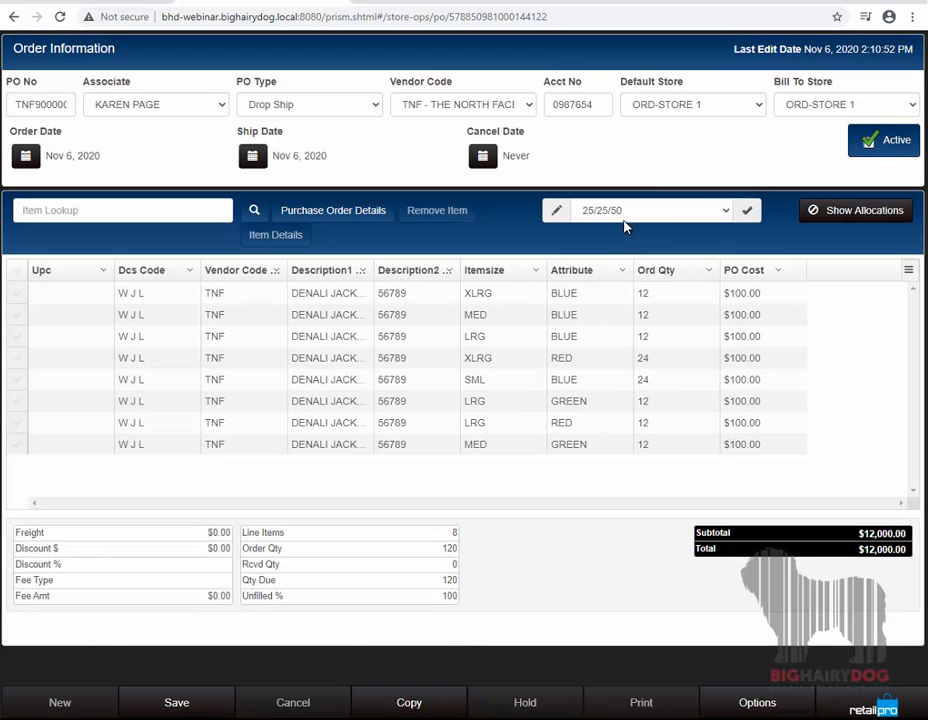
Review the store quantities defined in the 54321 and BOOKS allocation patterns.
click(724, 211)
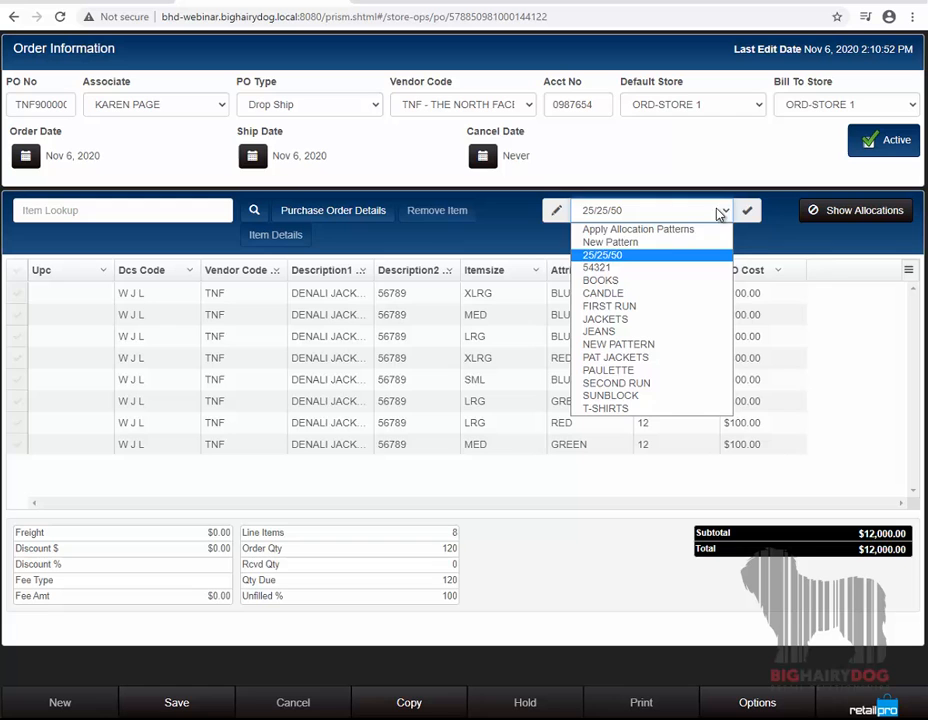
click(640, 268)
click(556, 210)
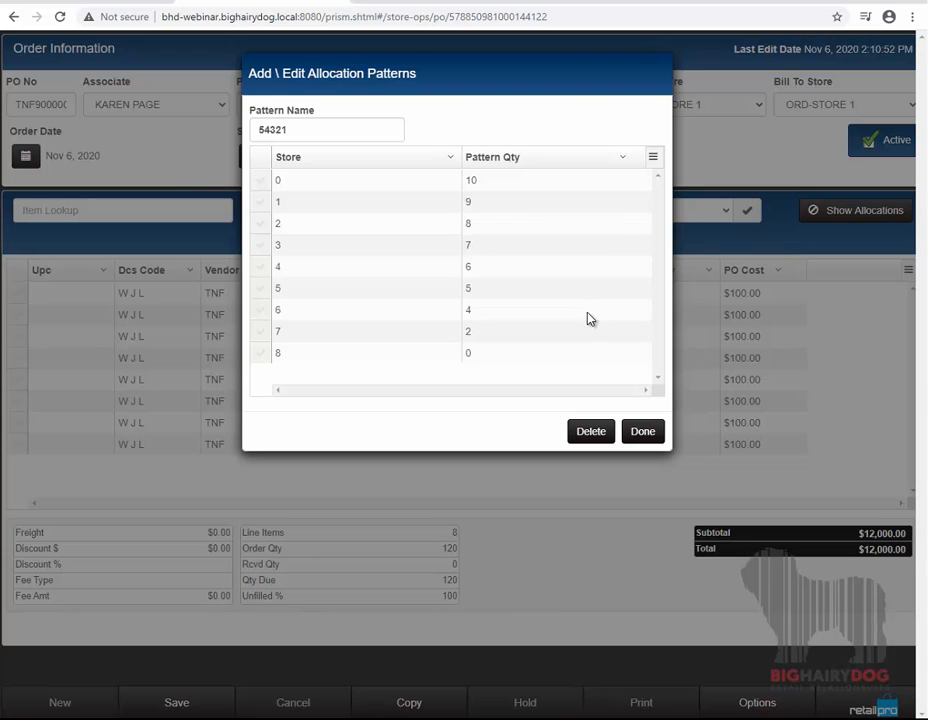
click(643, 431)
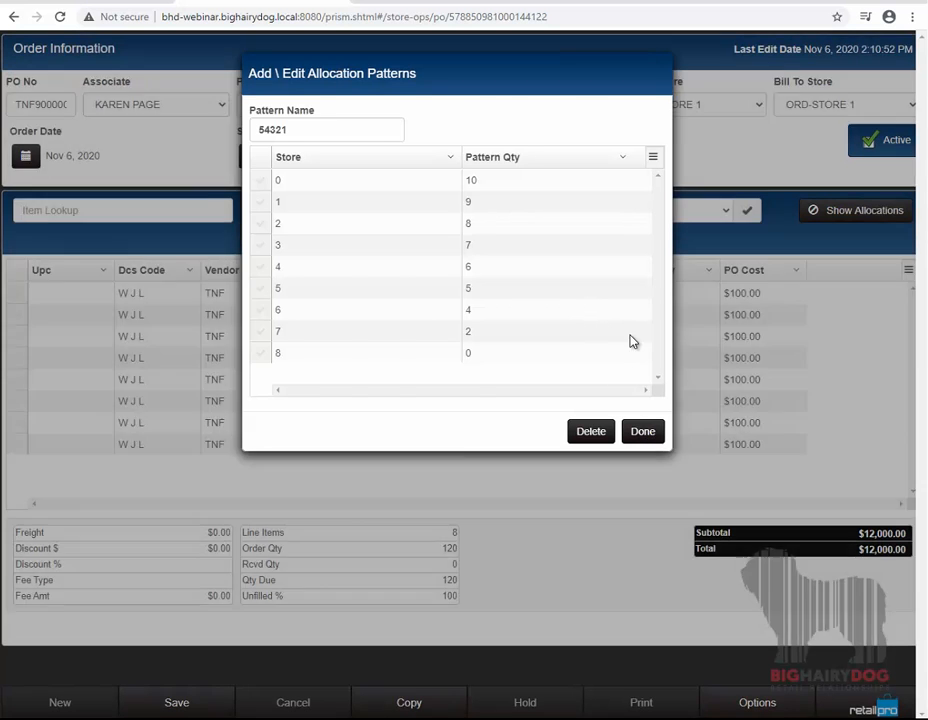
click(723, 213)
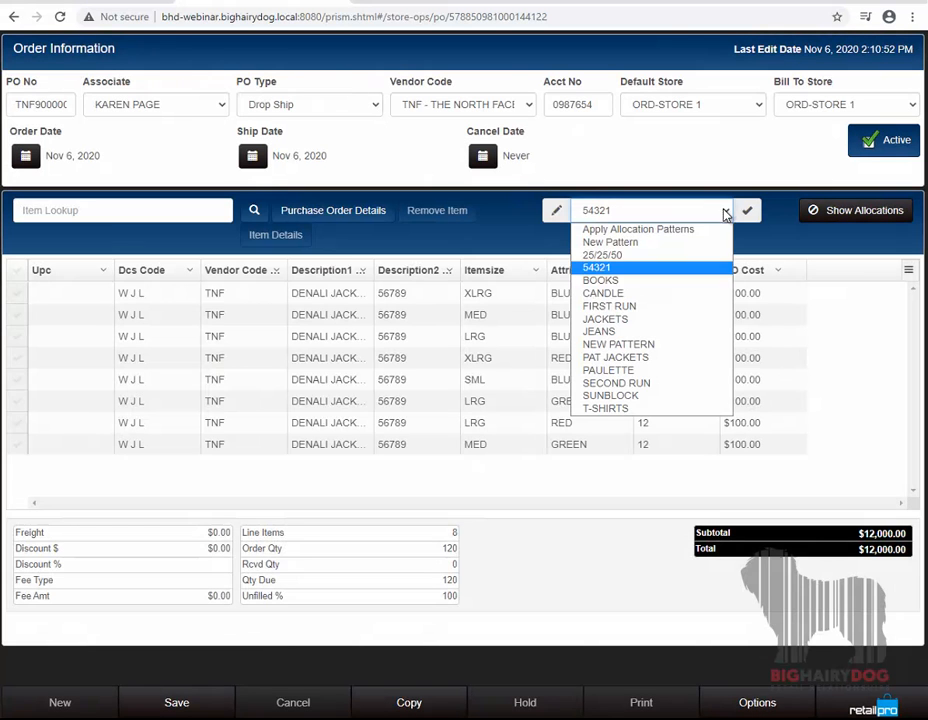
click(623, 283)
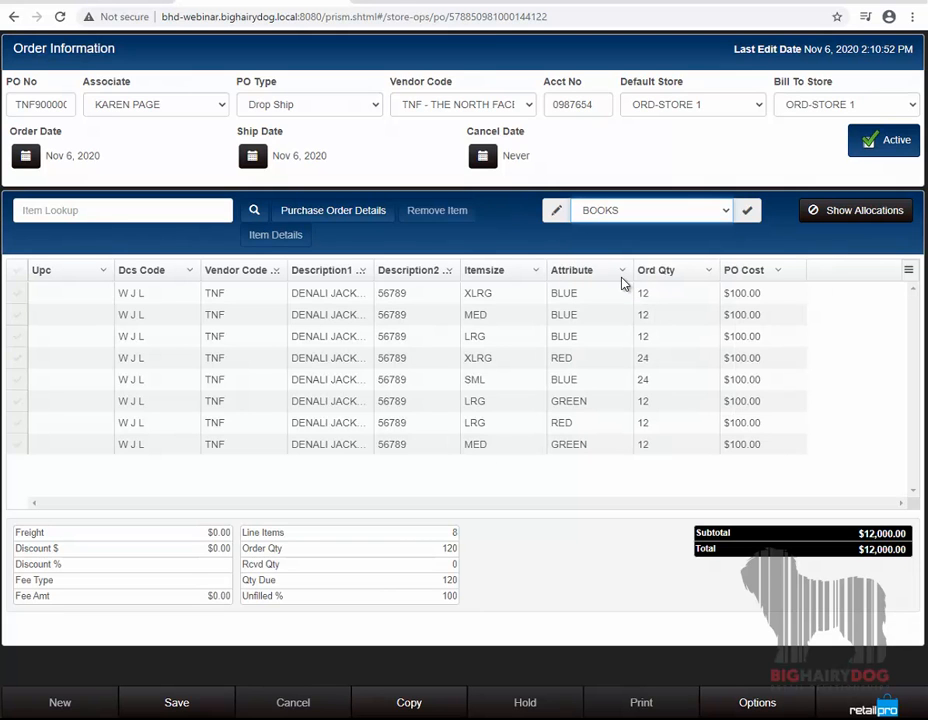
click(558, 212)
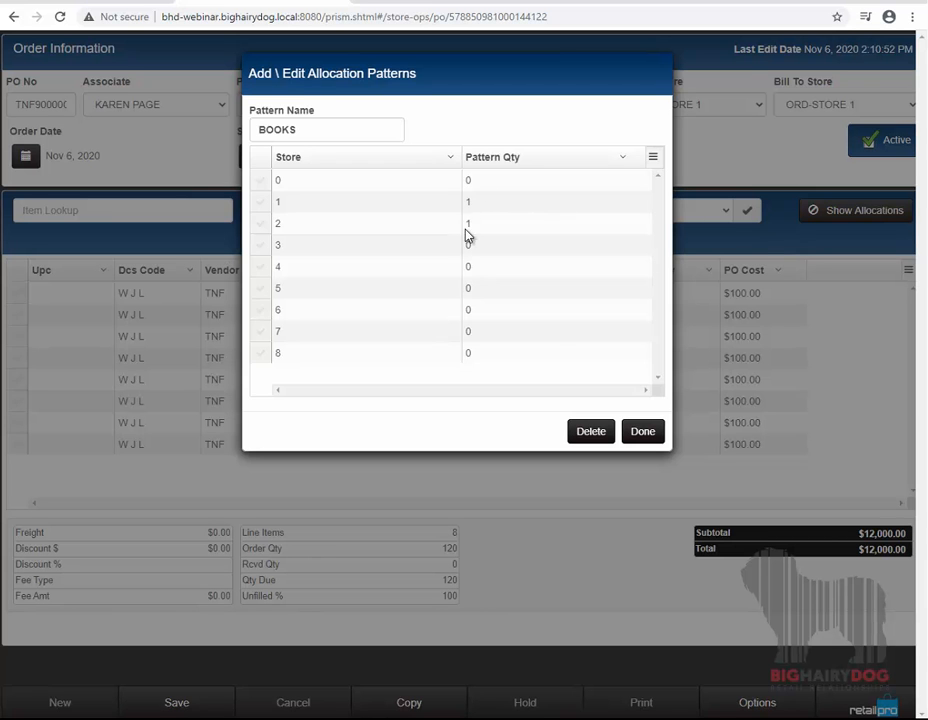
click(640, 431)
Apply the T-SHIRTS allocation pattern to the entire document and show the store allocations for the large blue jacket.
click(727, 212)
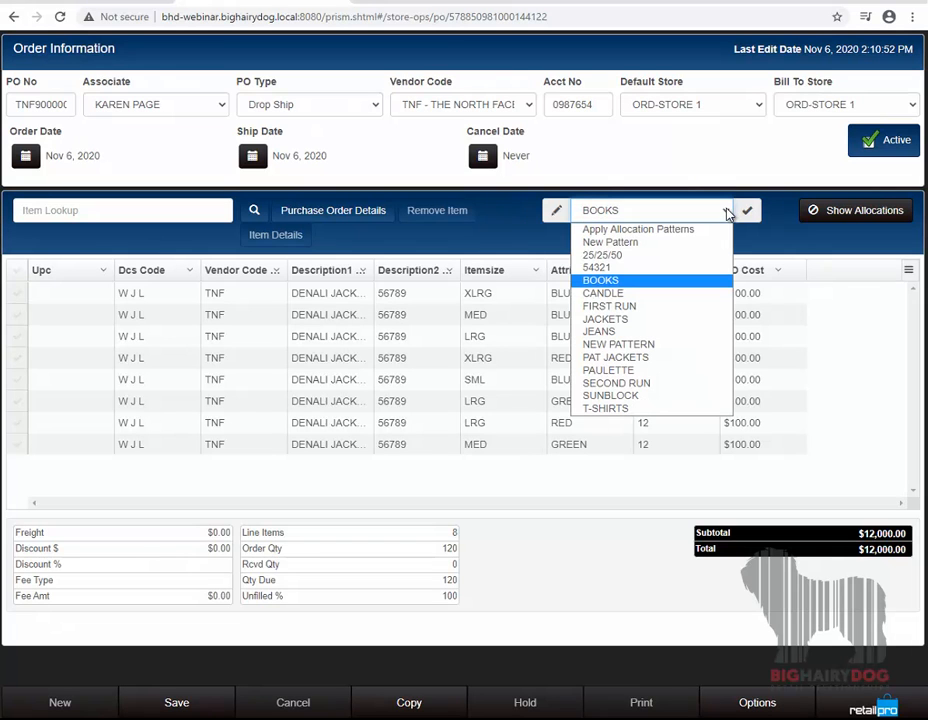
click(628, 410)
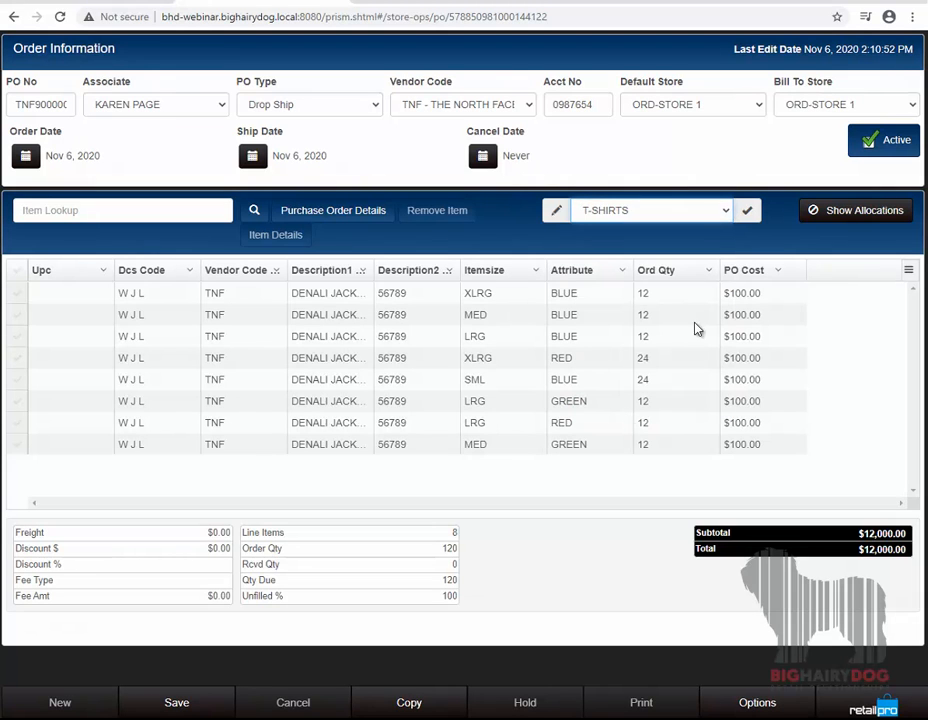
click(746, 212)
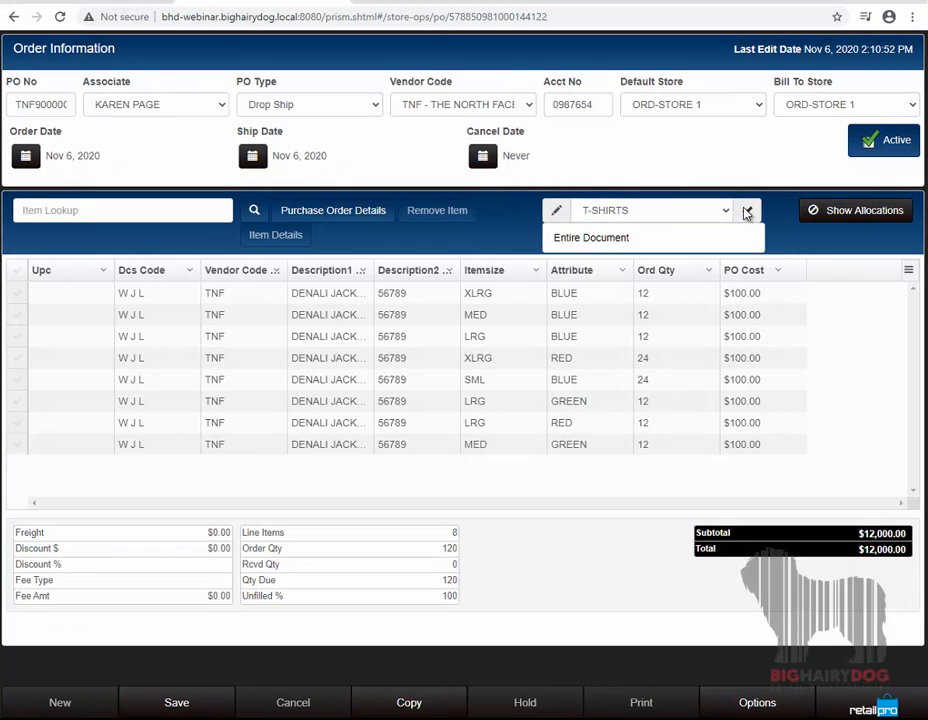
click(628, 239)
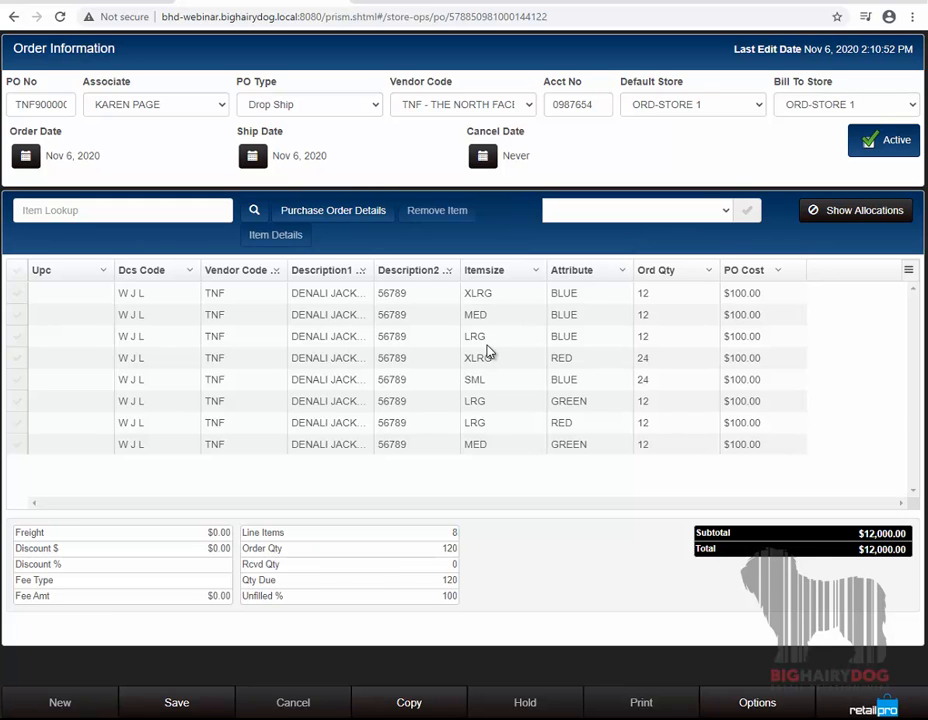
click(232, 340)
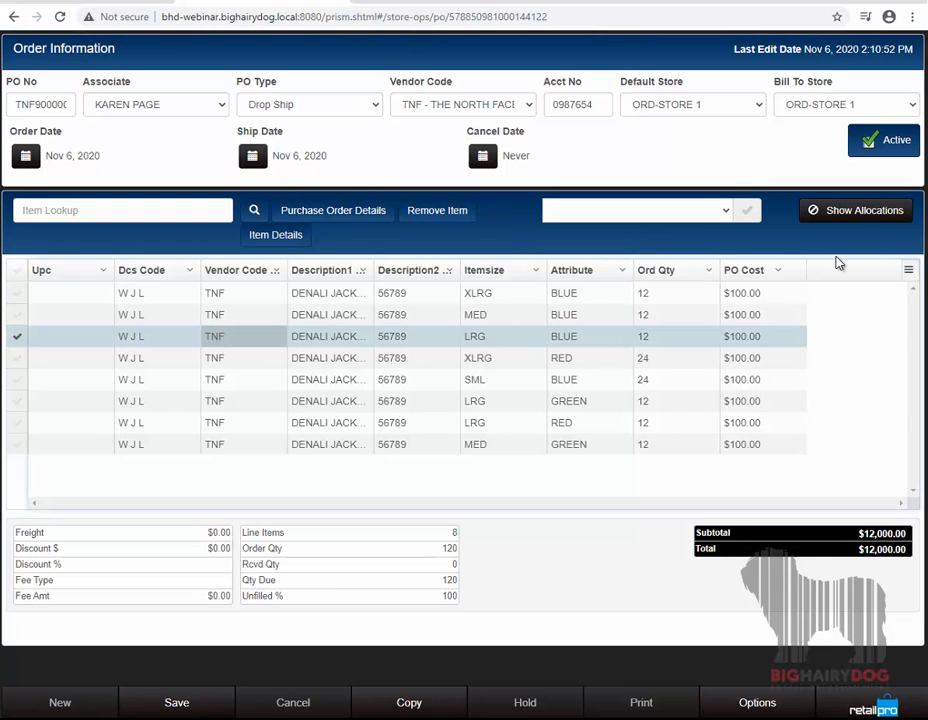
click(852, 215)
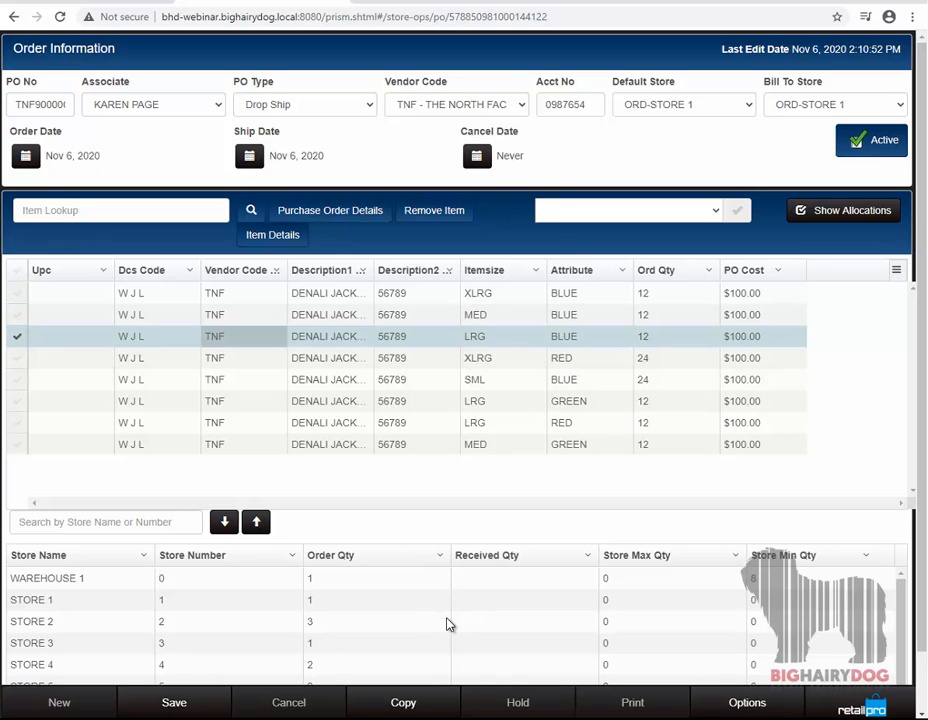
Change the purchase order's type to Marked For and save the order.
click(367, 105)
click(321, 138)
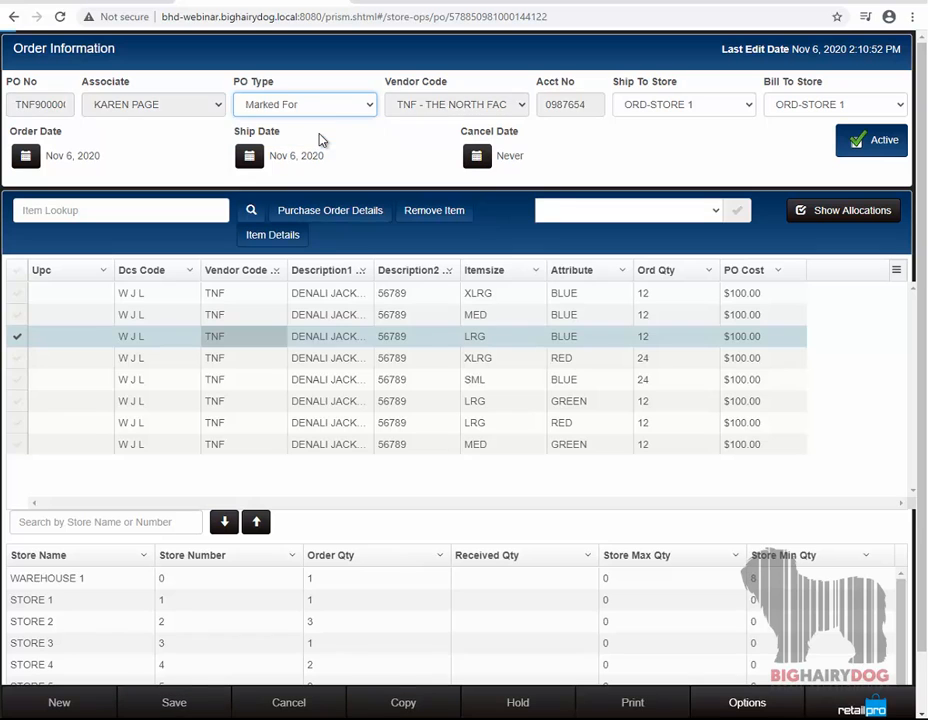
click(365, 107)
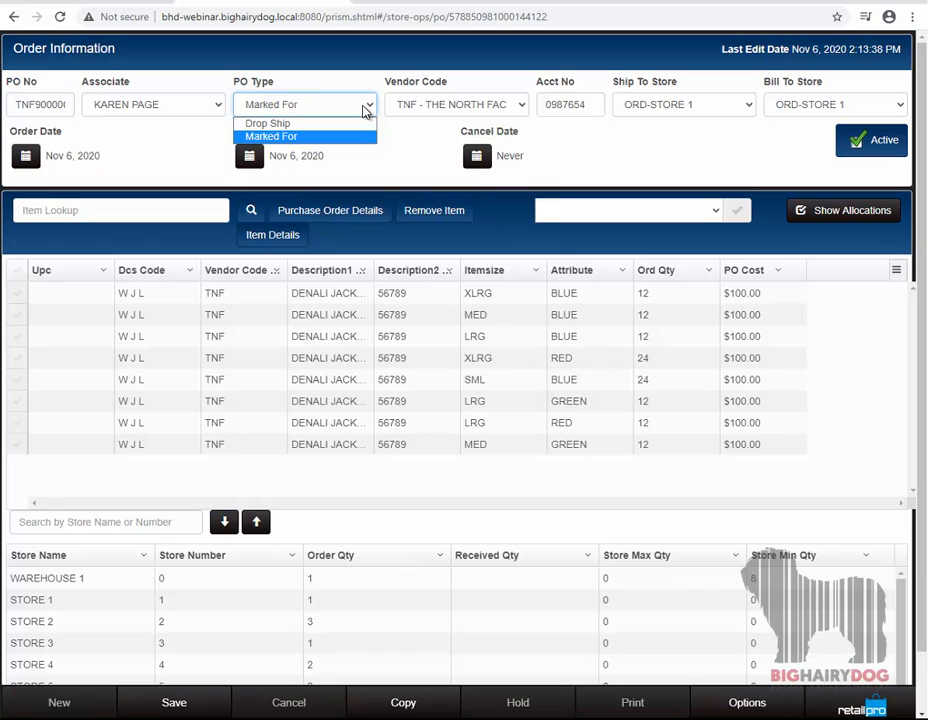
click(323, 109)
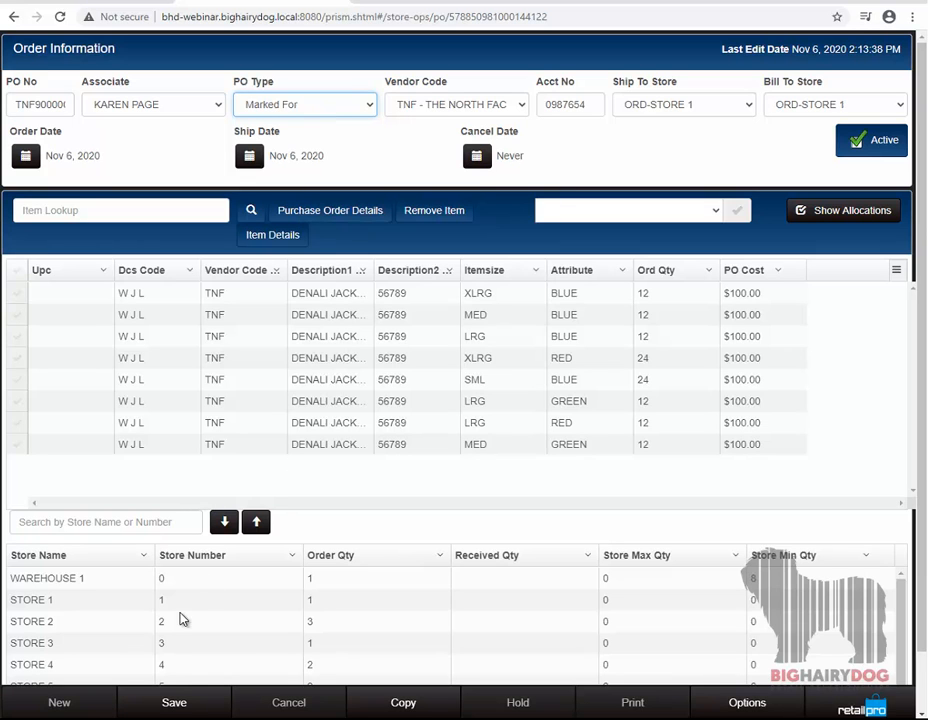
click(174, 703)
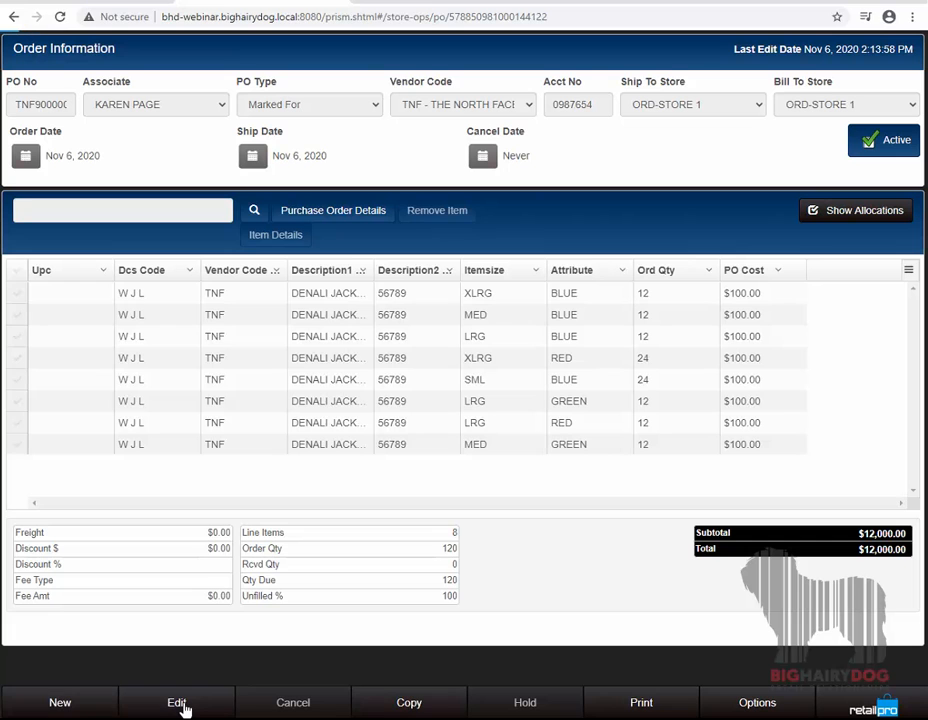
Generate a Marked For transfer order from the purchase order.
click(743, 705)
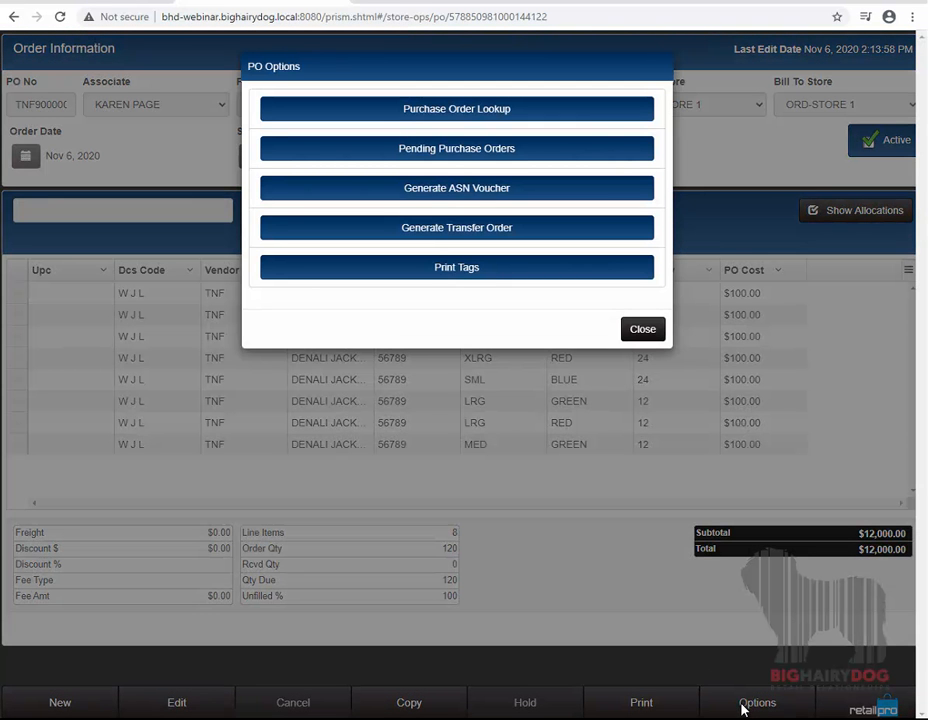
click(483, 230)
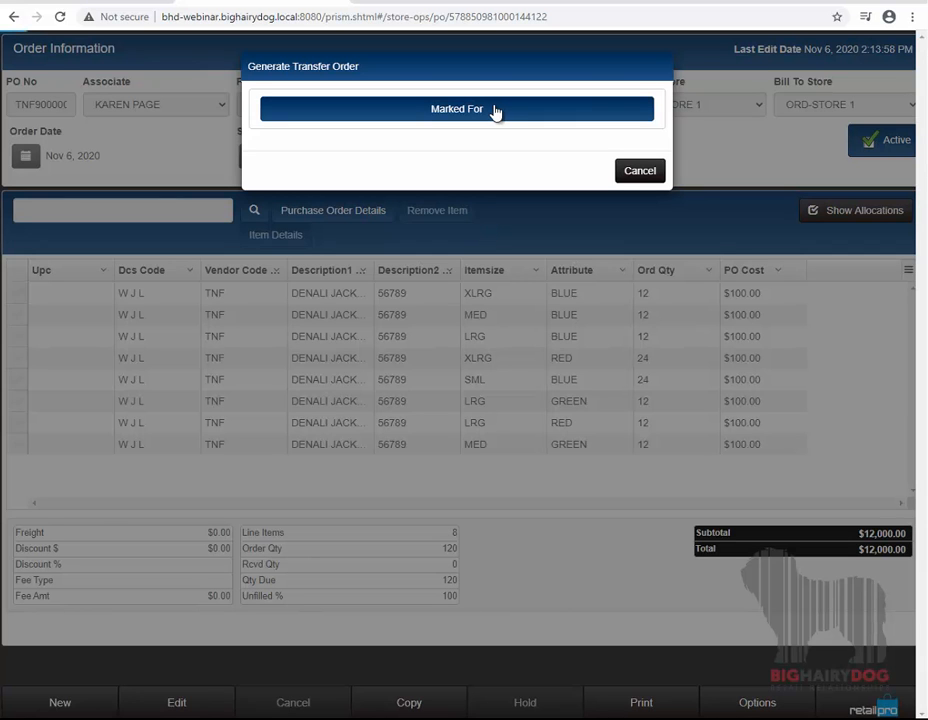
click(470, 116)
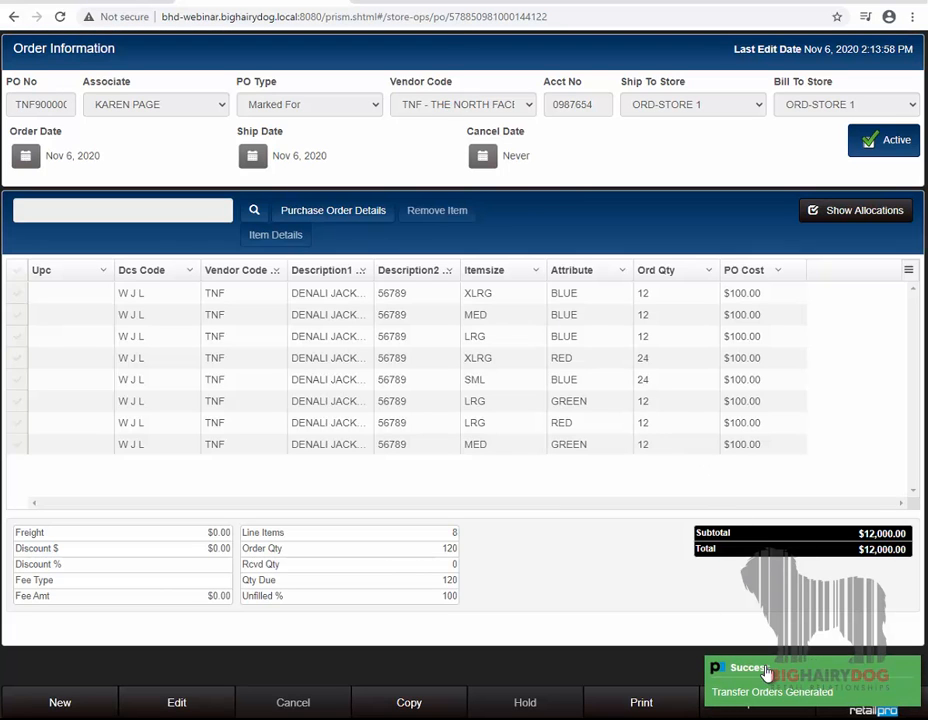
Look up active transfer orders in Store Operations and open the one generated from the purchase order.
click(905, 709)
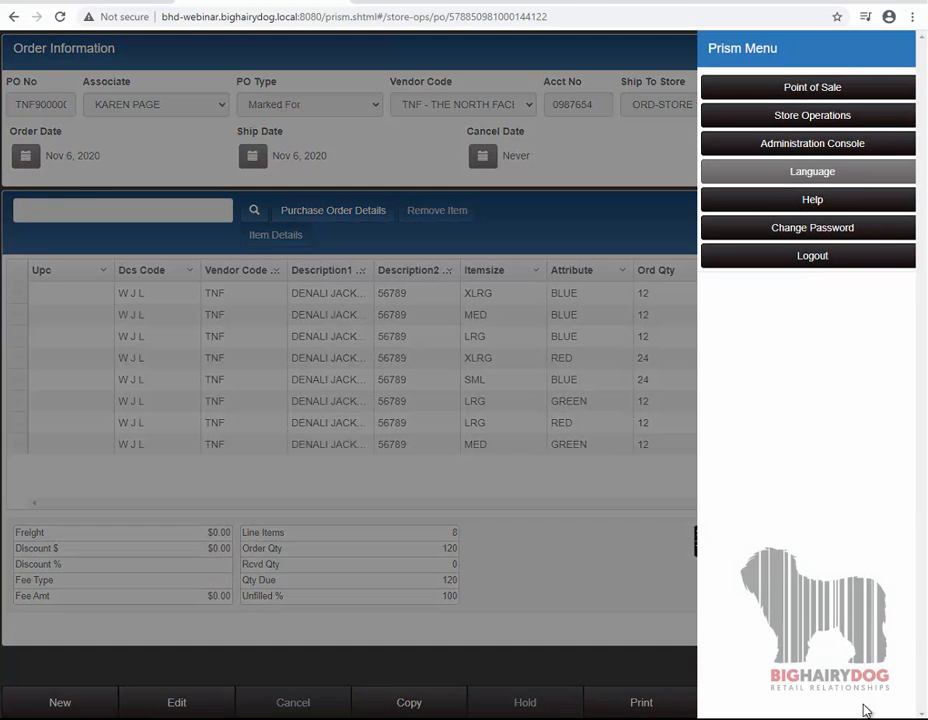
click(812, 115)
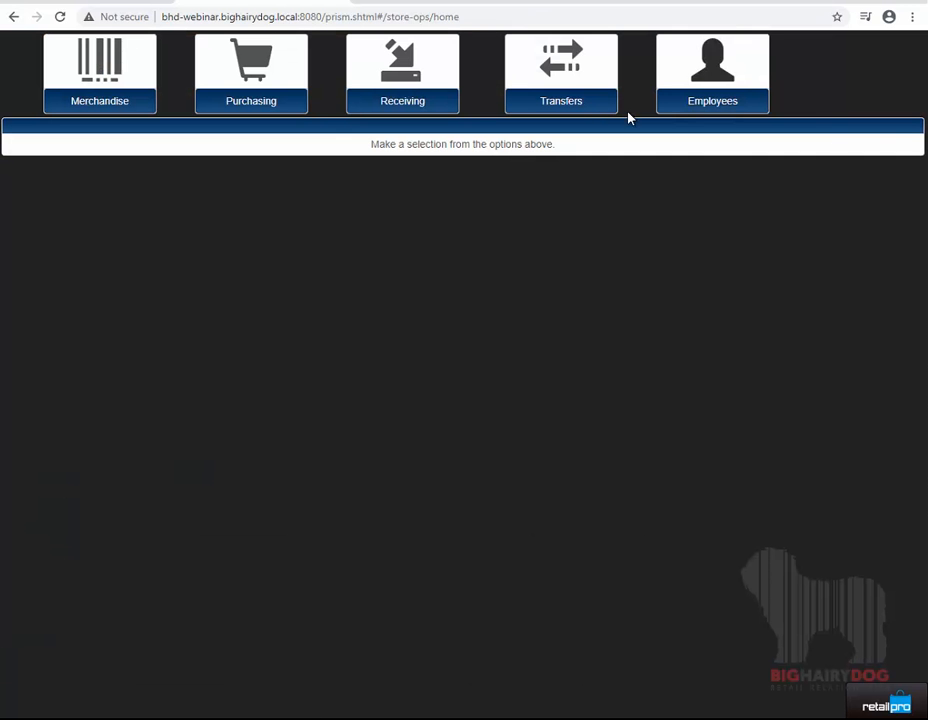
click(566, 102)
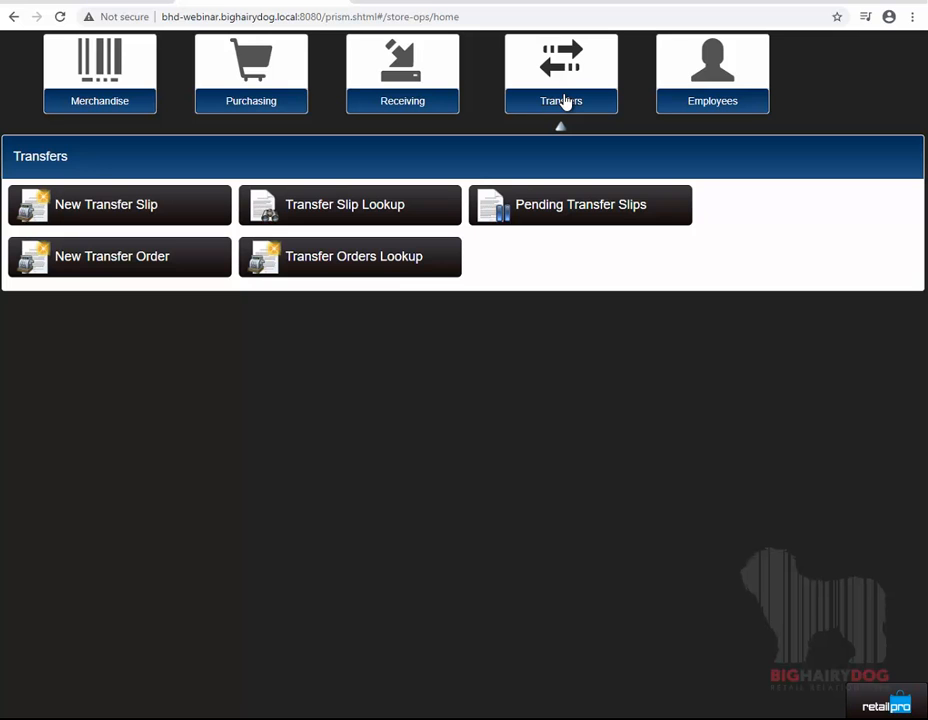
click(338, 267)
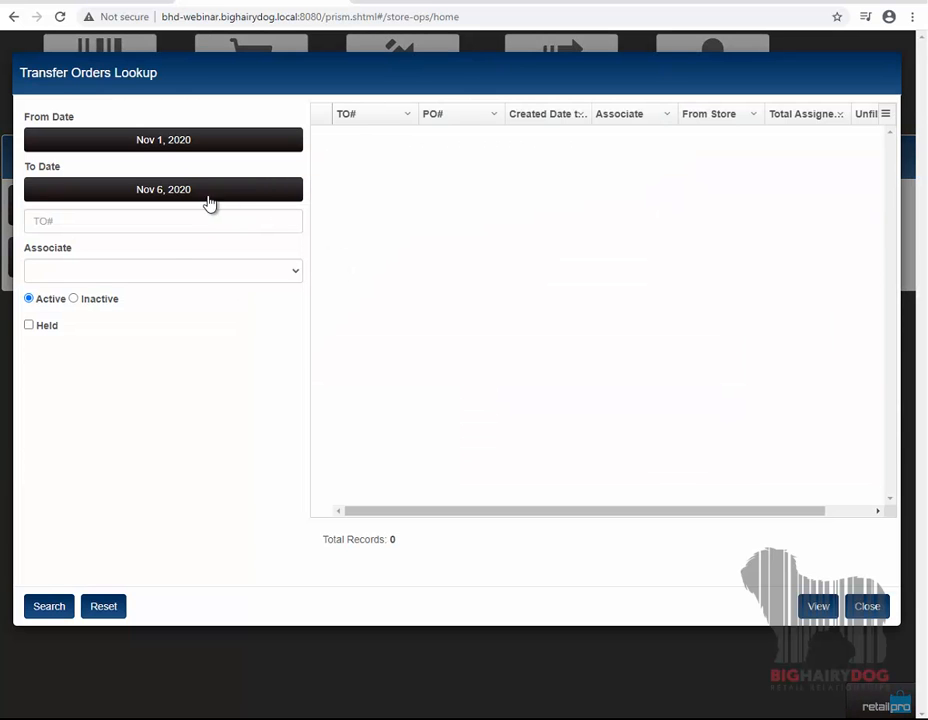
click(50, 607)
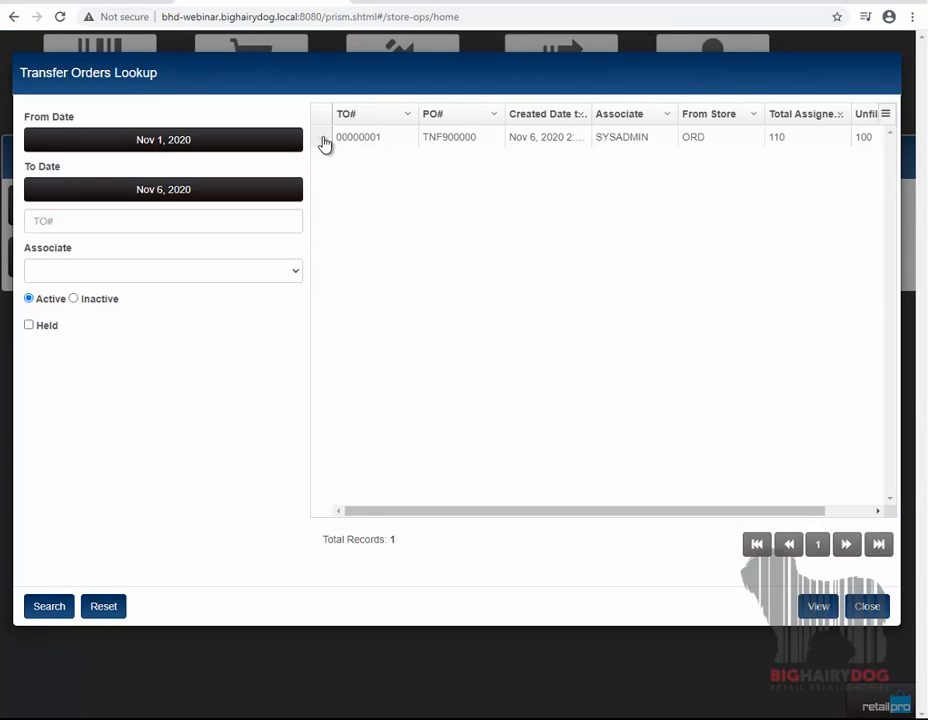
click(323, 143)
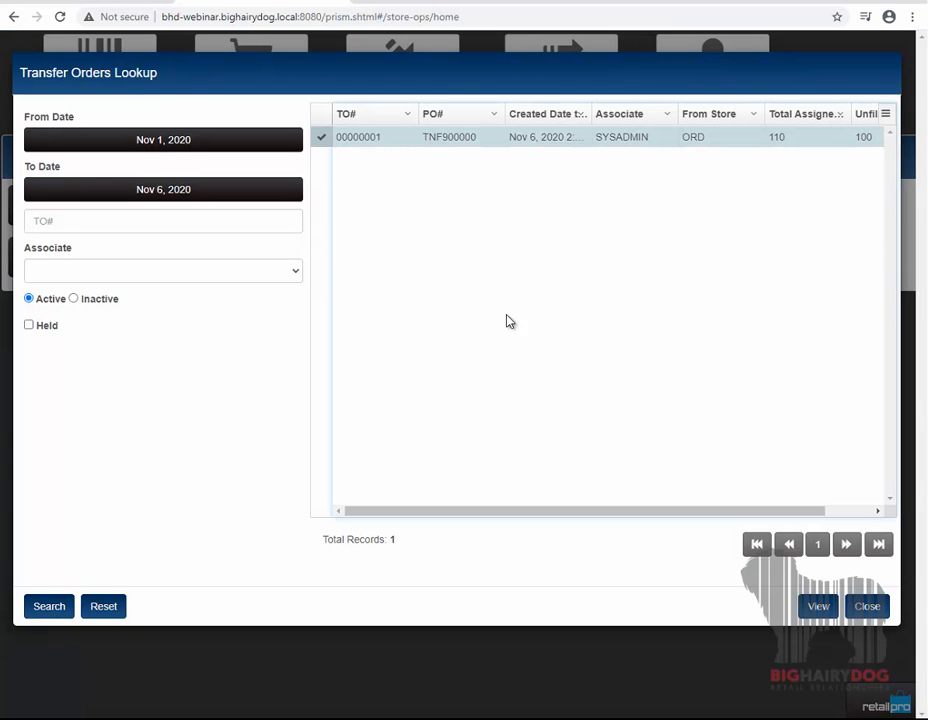
click(818, 606)
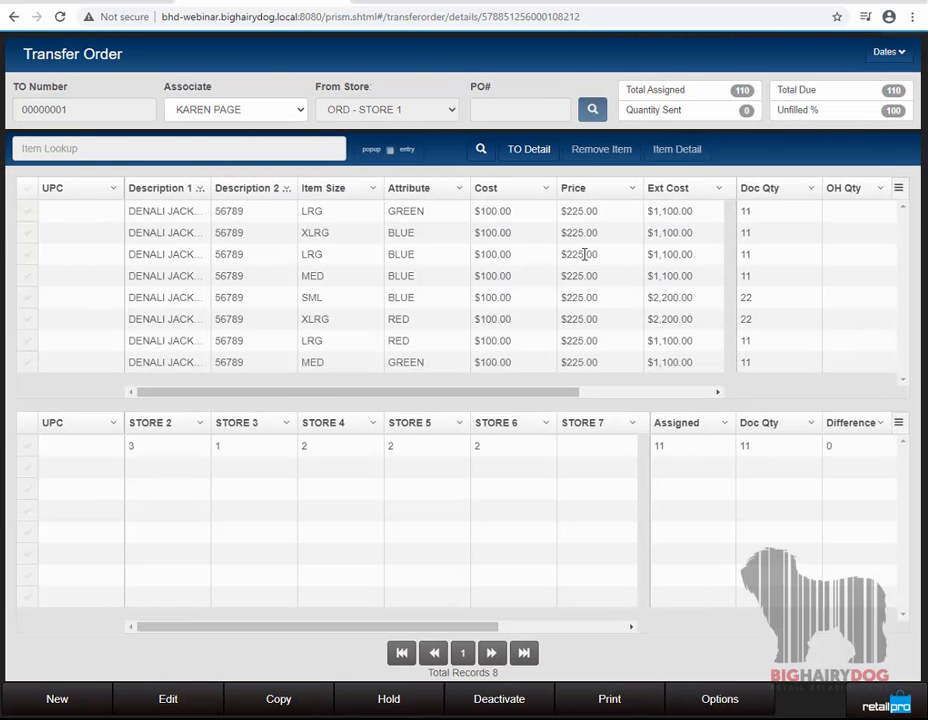
Examine the store distribution for the blue and red jacket items, leaving only the large red jacket selected.
click(437, 296)
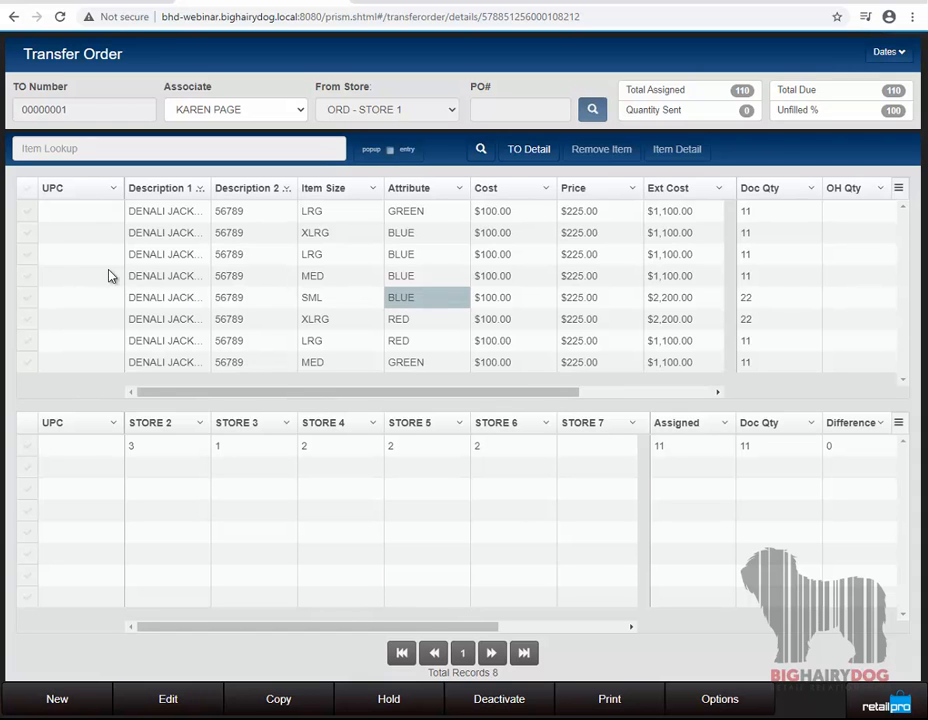
click(28, 255)
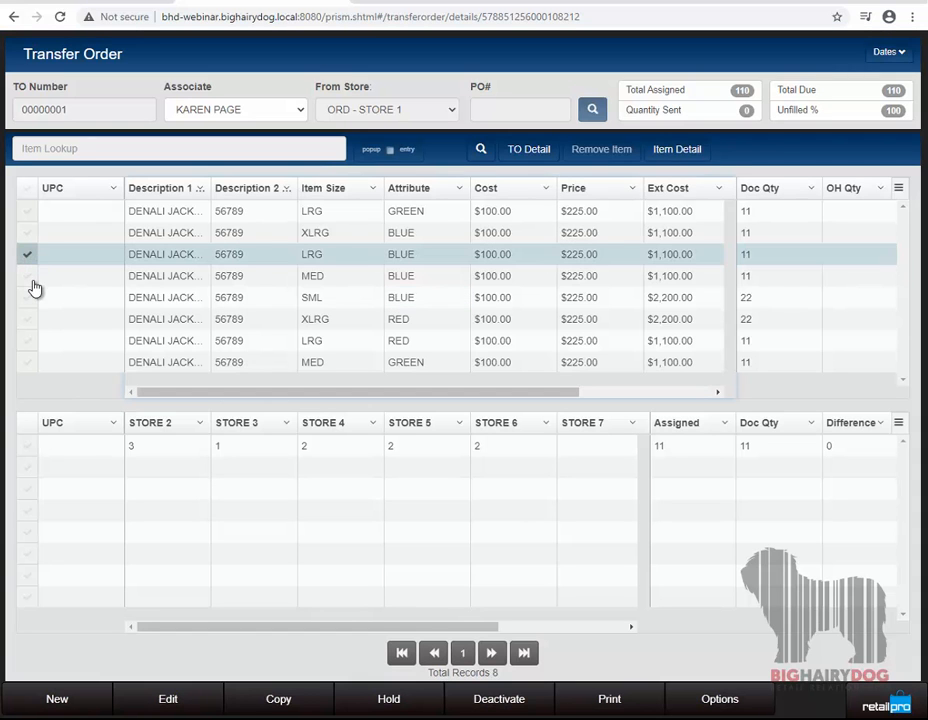
click(28, 277)
click(28, 298)
click(27, 319)
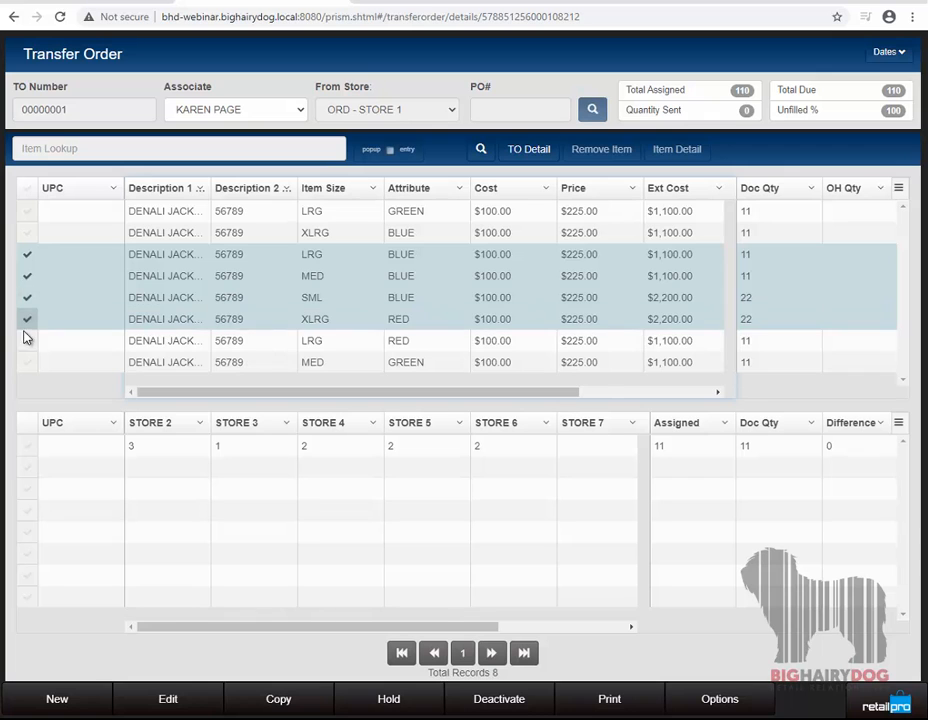
click(27, 340)
click(28, 318)
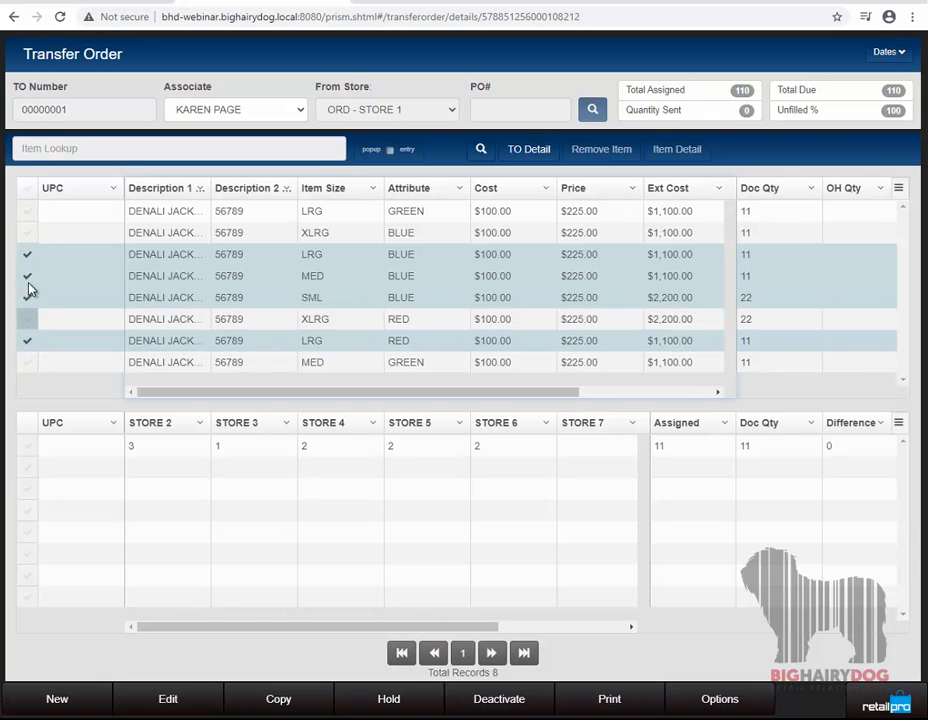
click(28, 297)
click(28, 276)
click(28, 255)
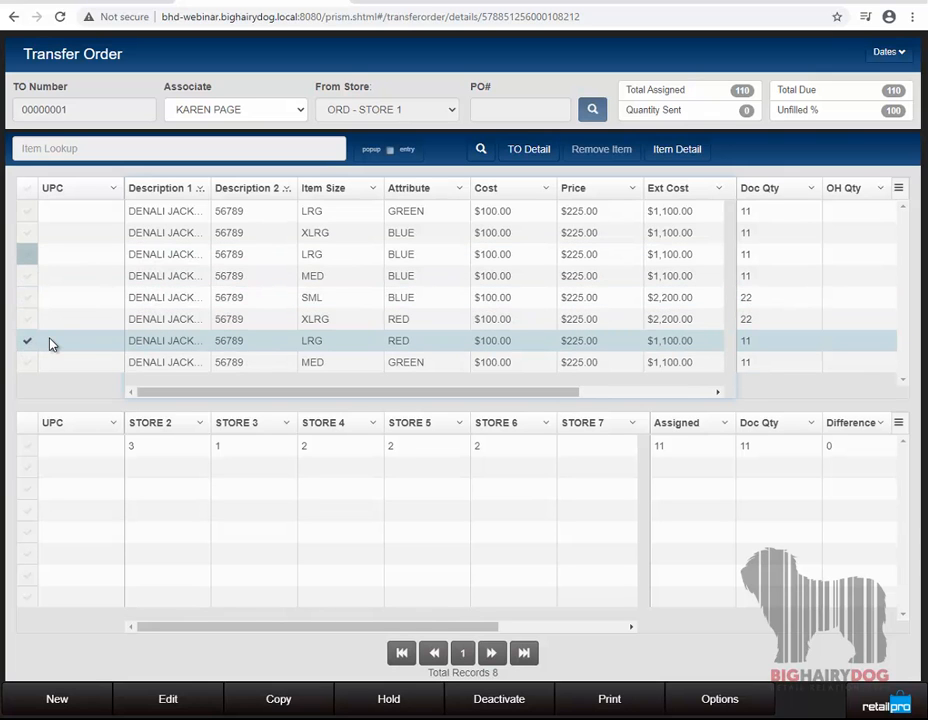
Compare the assigned store quantity with the document quantities of the large green and small blue jackets.
click(673, 452)
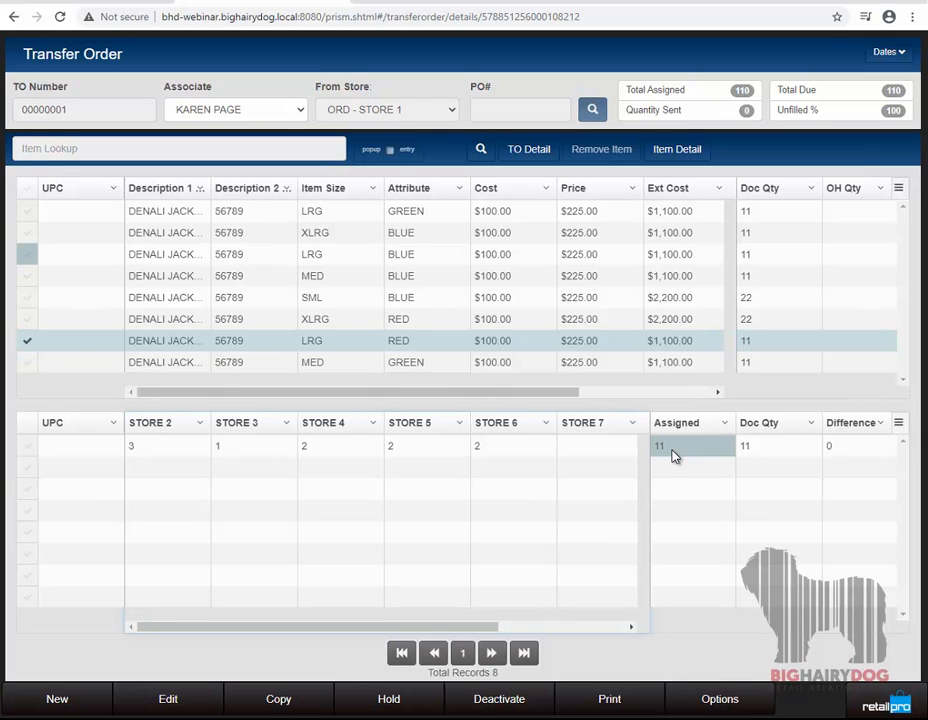
click(769, 212)
click(765, 300)
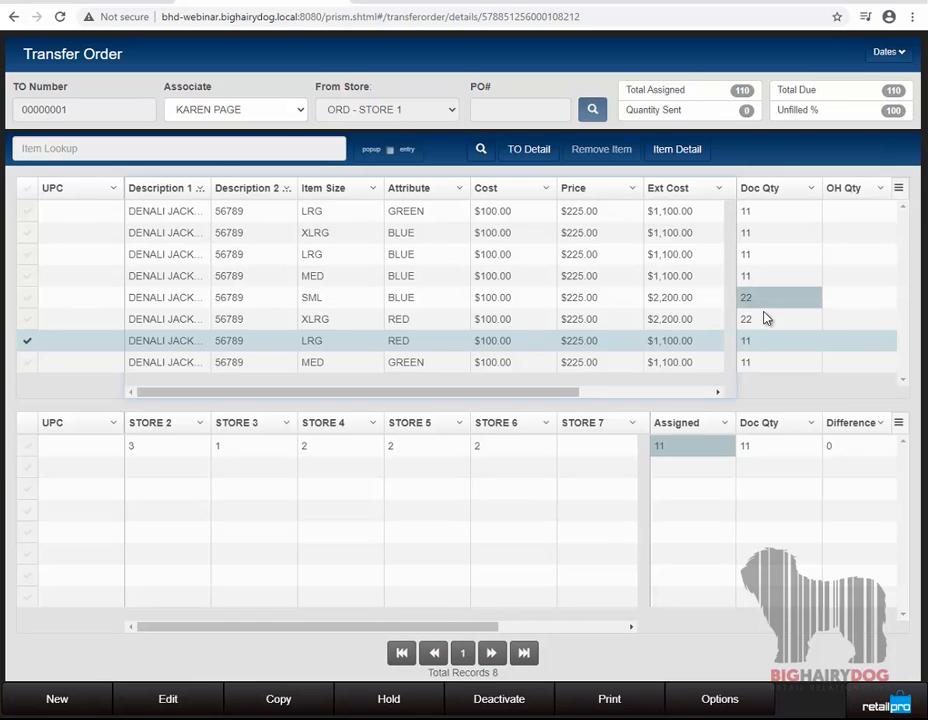